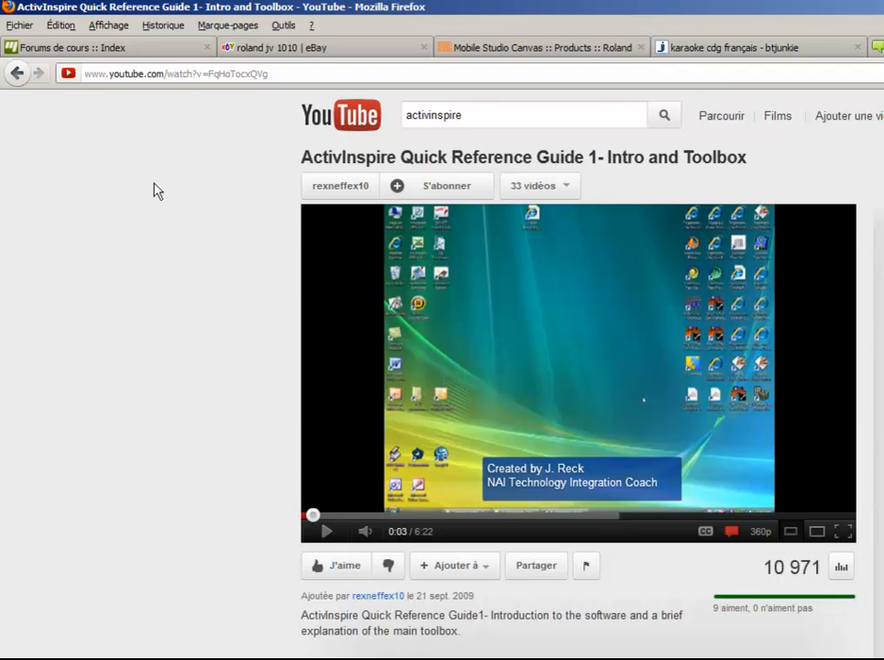
Copy the ActivInspire video's YouTube address and add it to the download list in Any Video Converter.
{"action": "left_click", "coordinate": [190, 73]}
{"action": "key", "text": "ctrl+c"}
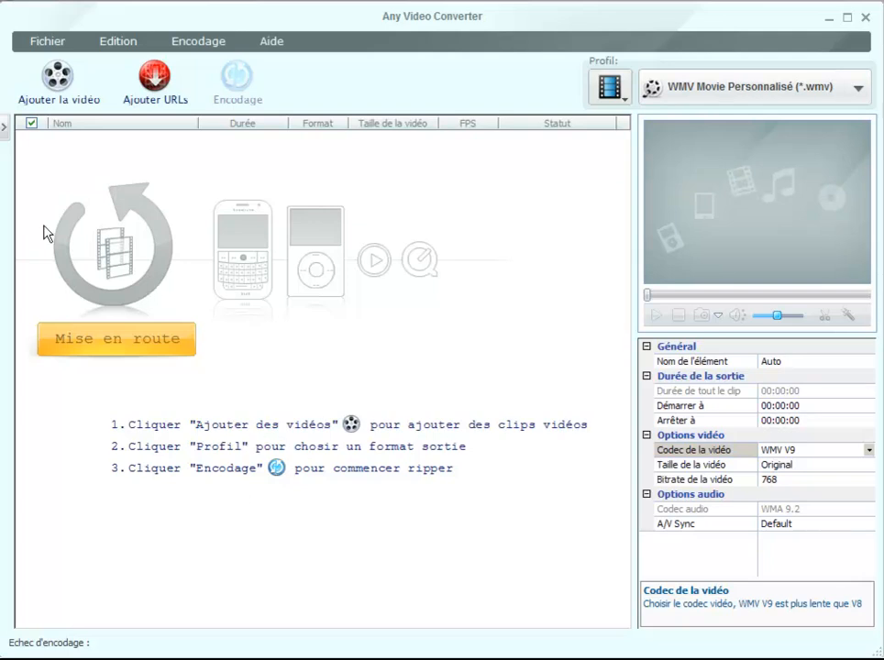
{"action": "left_click", "coordinate": [158, 77]}
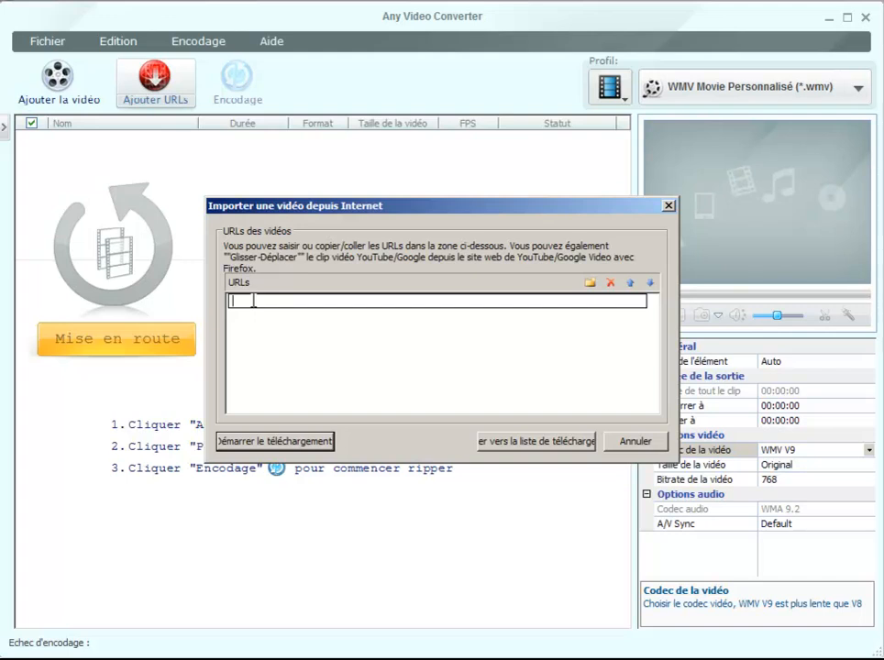
{"action": "key", "text": "ctrl+v"}
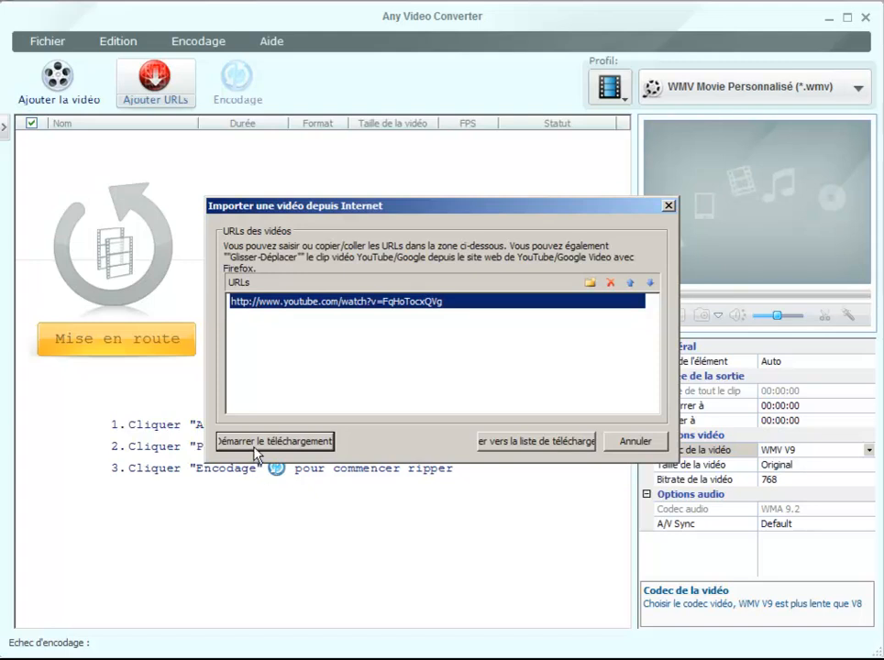
{"action": "left_click", "coordinate": [521, 443]}
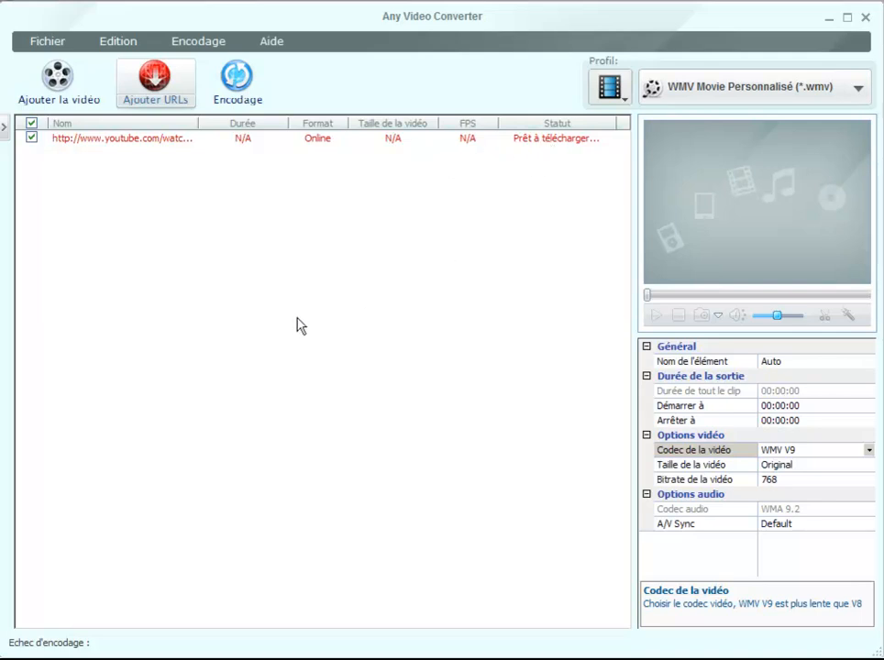
Define the desktop (Bureau) as the output folder for the converted video.
{"action": "left_click", "coordinate": [48, 41]}
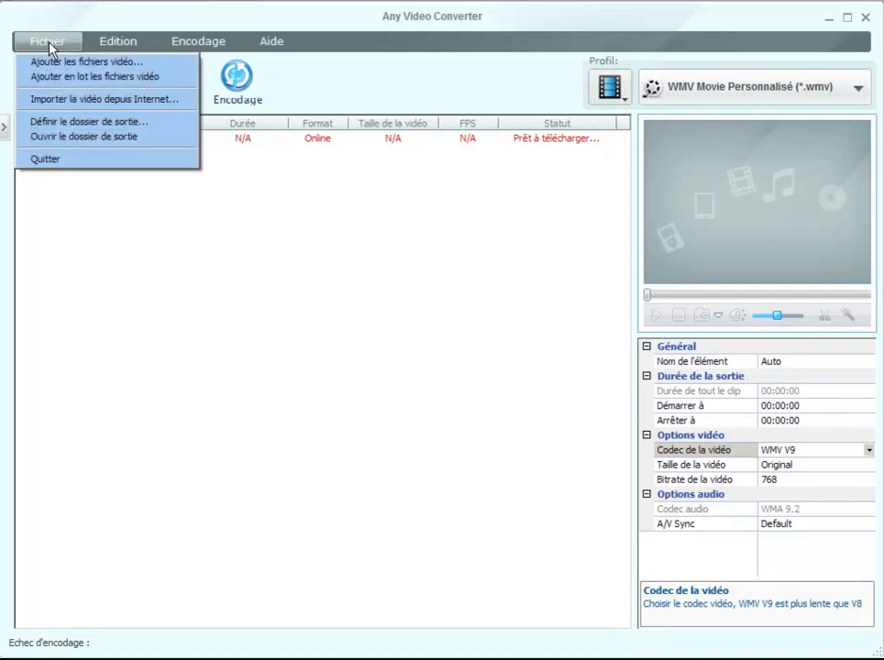
{"action": "left_click", "coordinate": [72, 122]}
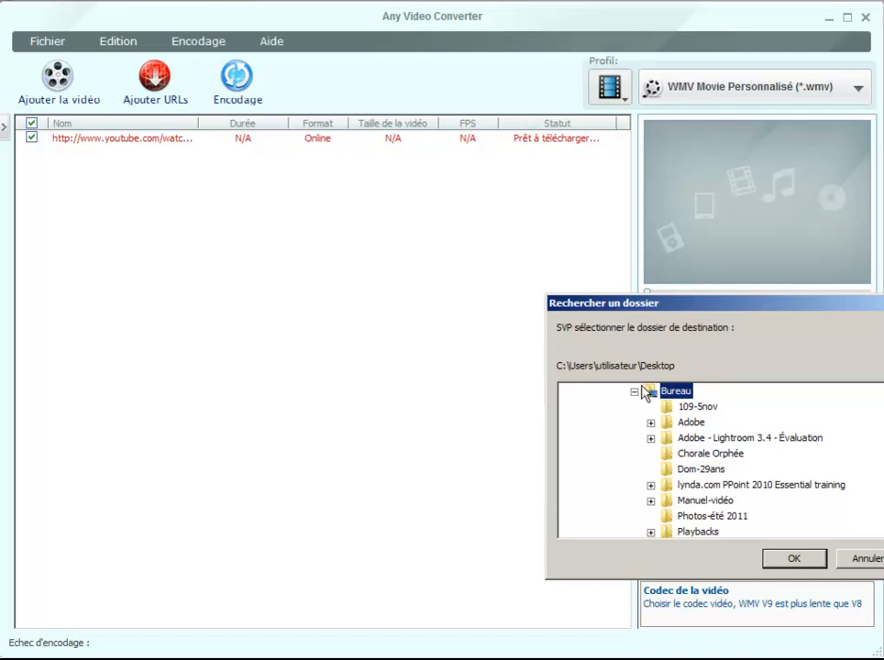
{"action": "left_click_drag", "start_coordinate": [765, 304], "coordinate": [528, 272]}
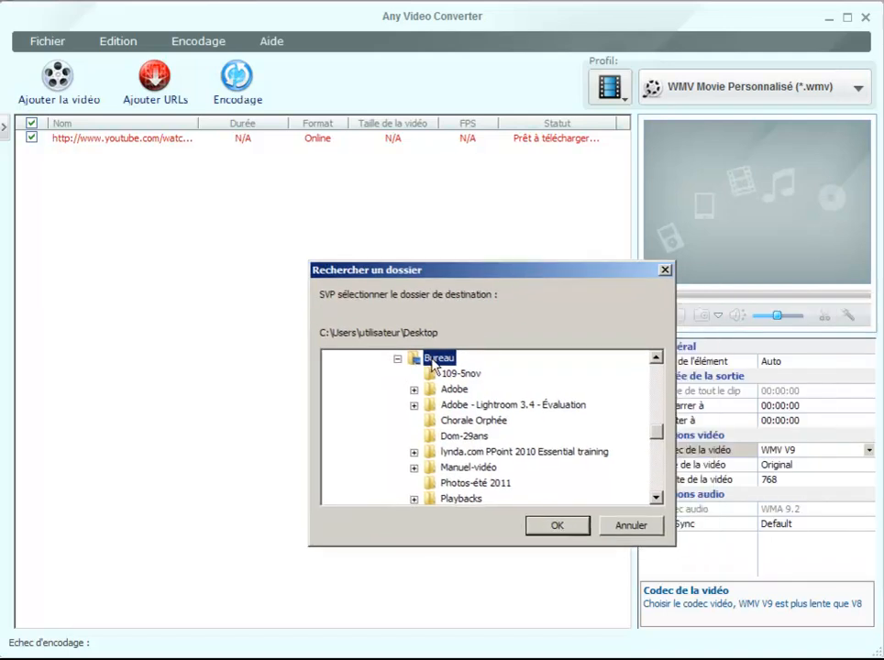
{"action": "left_click", "coordinate": [539, 533]}
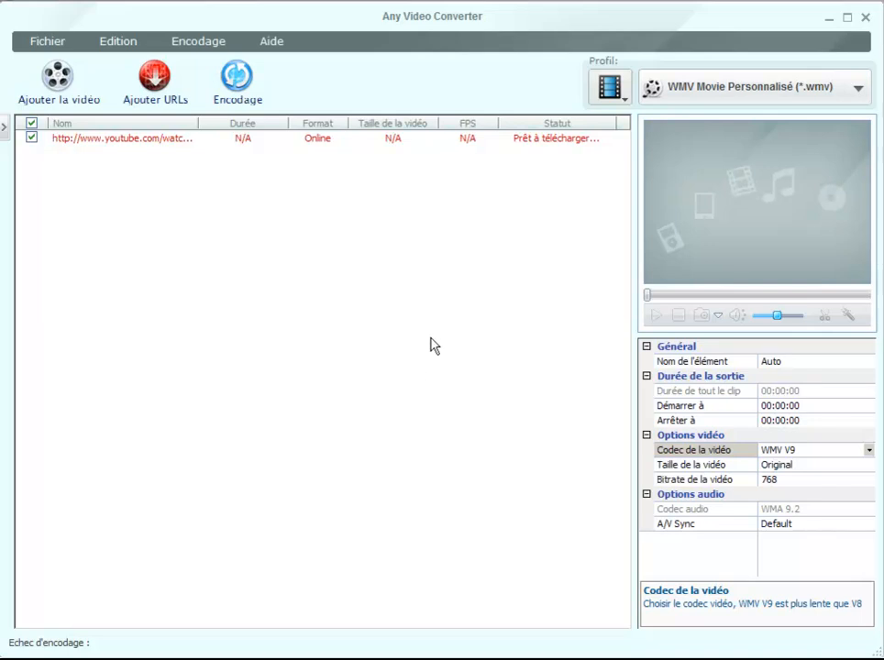
Choose the video file profile category and set the output format to MP4 Movie Personnalisé (*.mp4).
{"action": "left_click", "coordinate": [624, 99]}
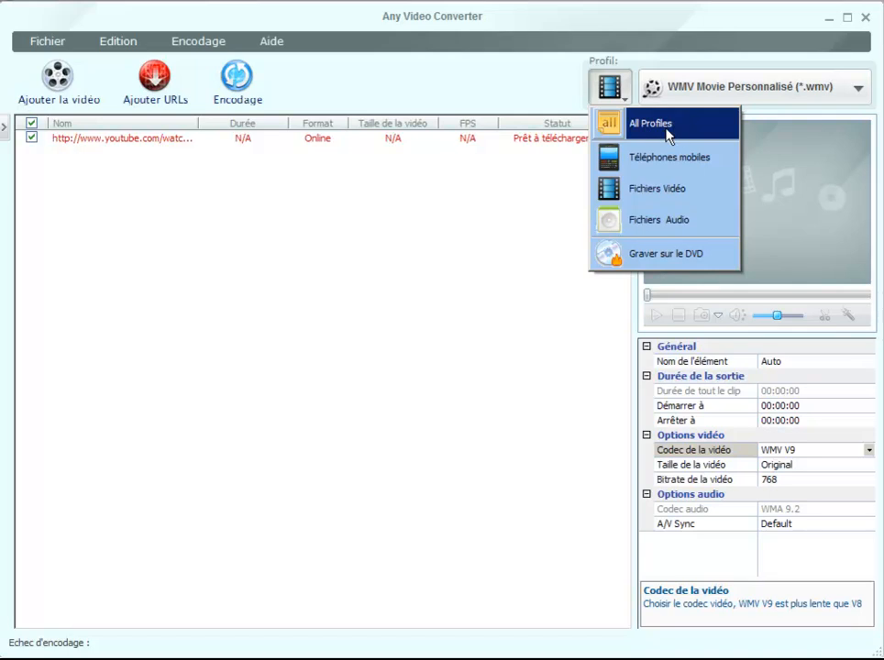
{"action": "left_click", "coordinate": [642, 191]}
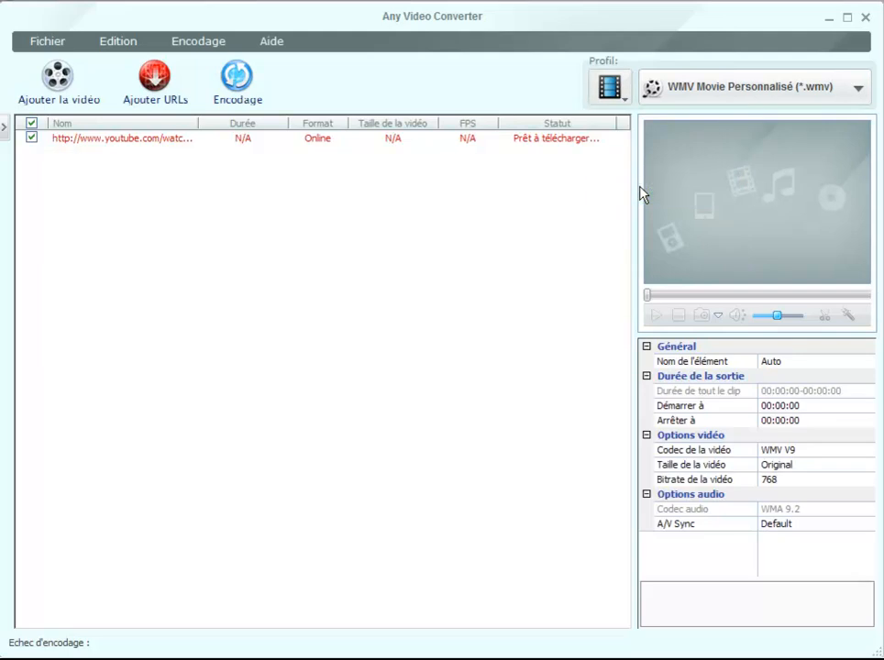
{"action": "left_click", "coordinate": [858, 89]}
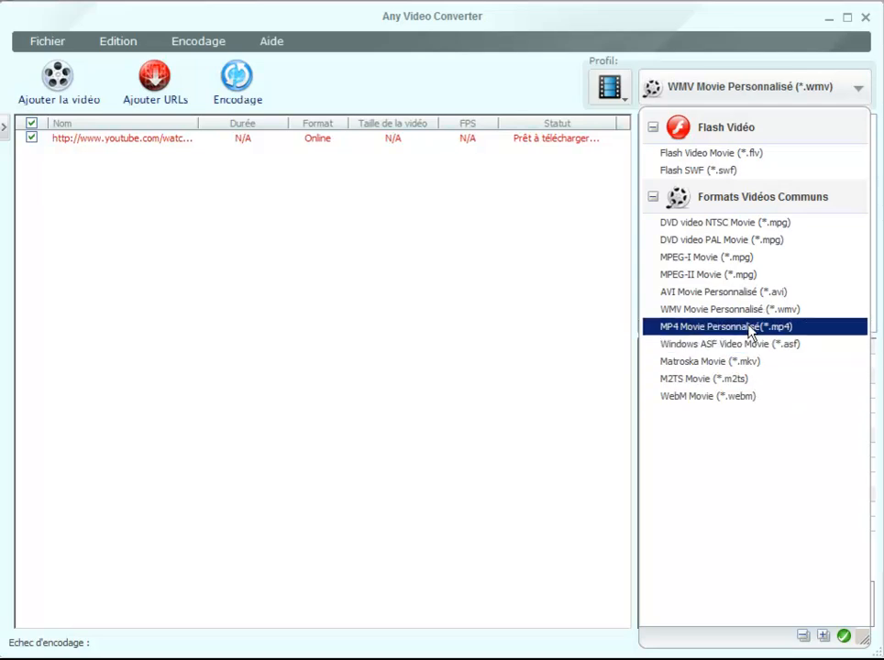
{"action": "left_click", "coordinate": [750, 330]}
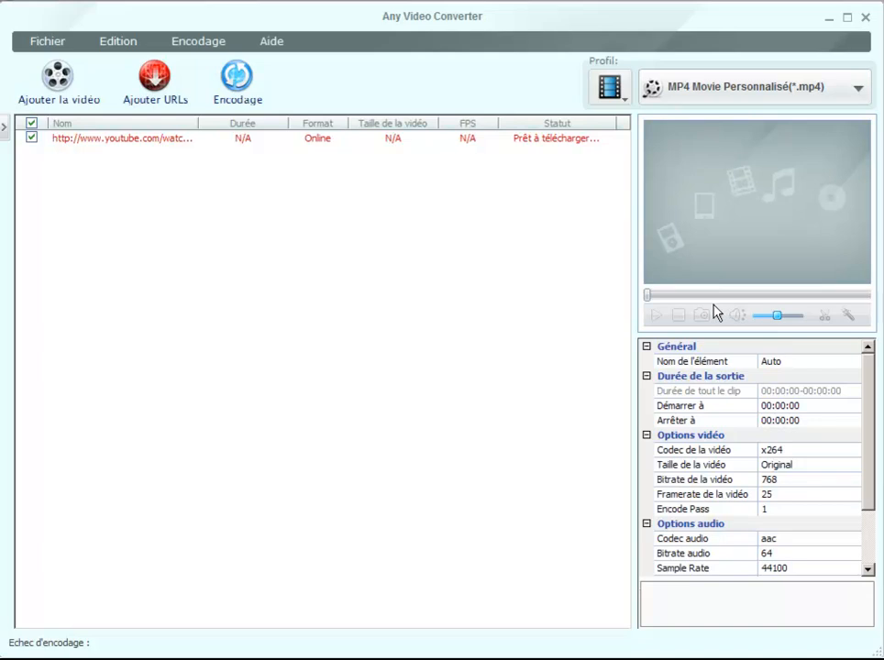
Set the video size to Original and start encoding the listed YouTube video.
{"action": "left_click", "coordinate": [677, 469]}
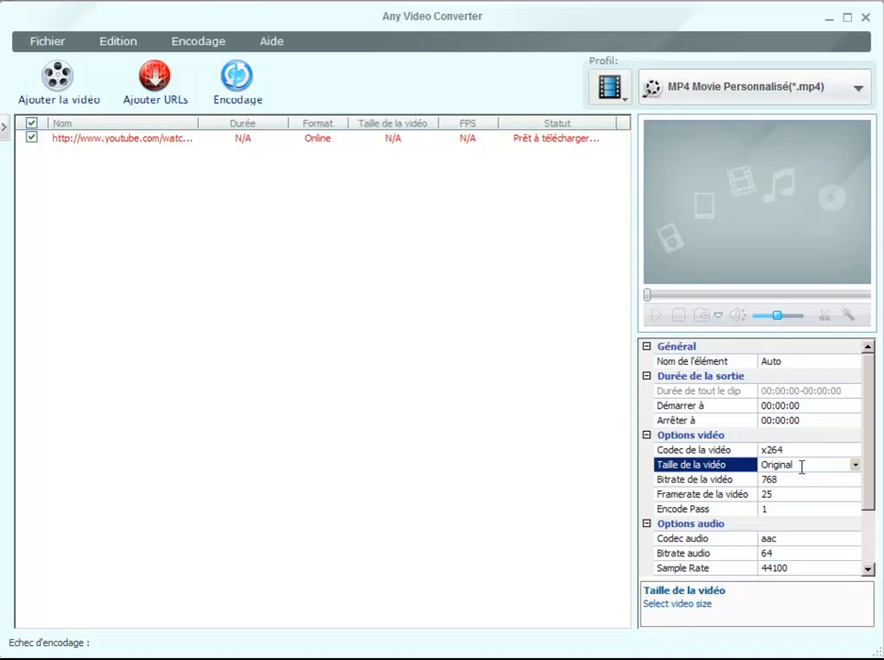
{"action": "left_click", "coordinate": [854, 467]}
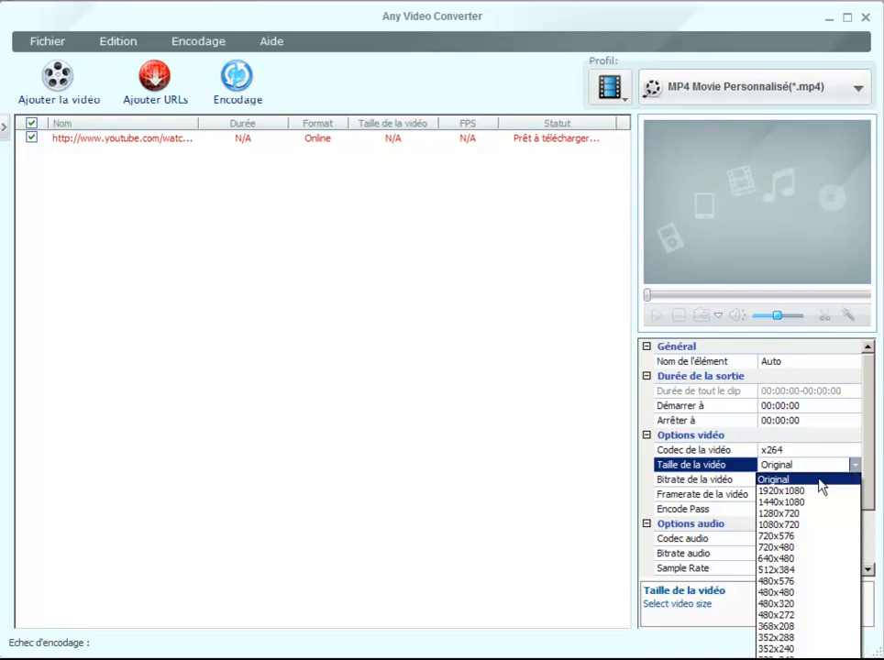
{"action": "left_click", "coordinate": [818, 481]}
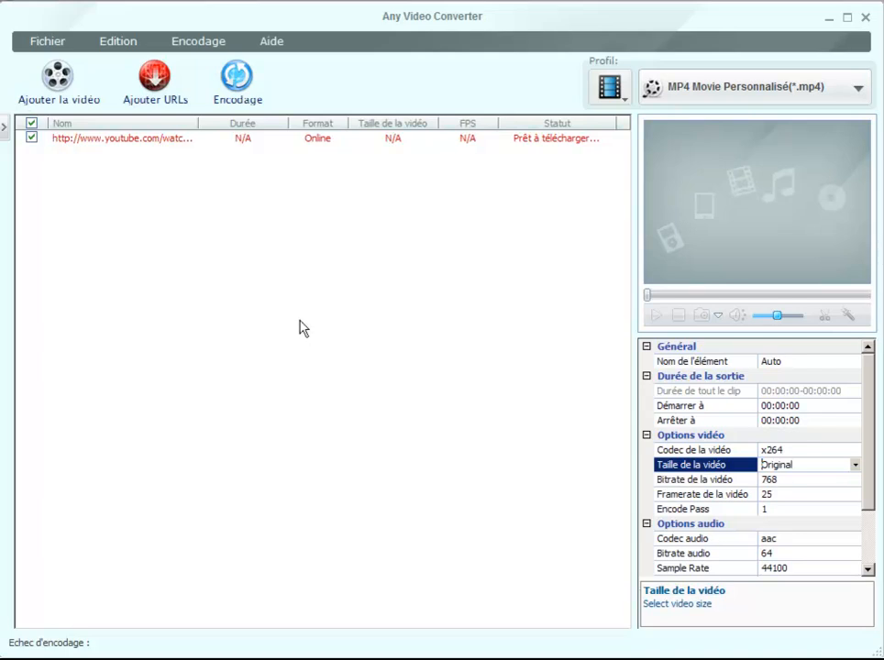
{"action": "left_click", "coordinate": [235, 86]}
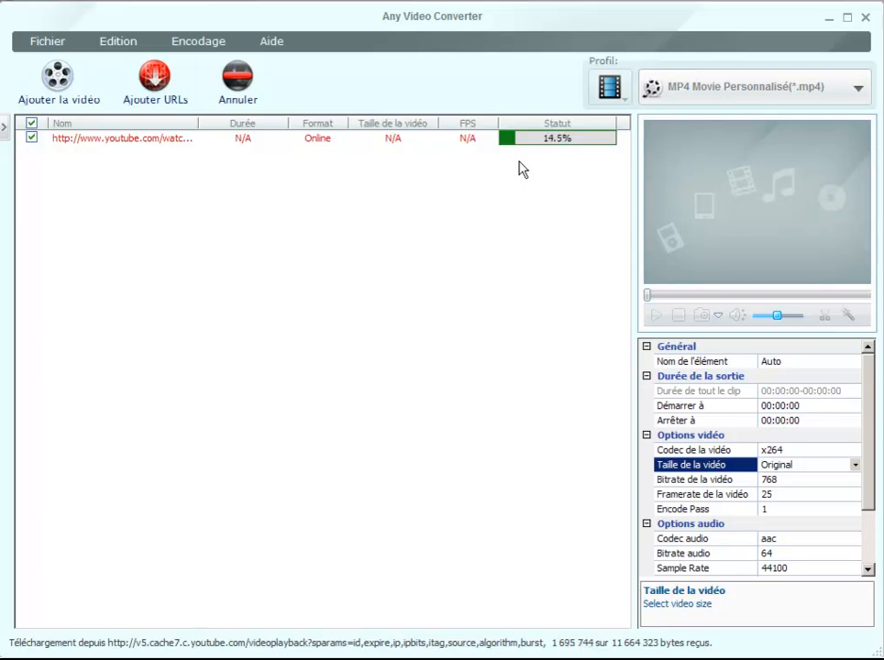
Decline the professional version offer and reposition the MP4 output folder window.
{"action": "left_click", "coordinate": [505, 461]}
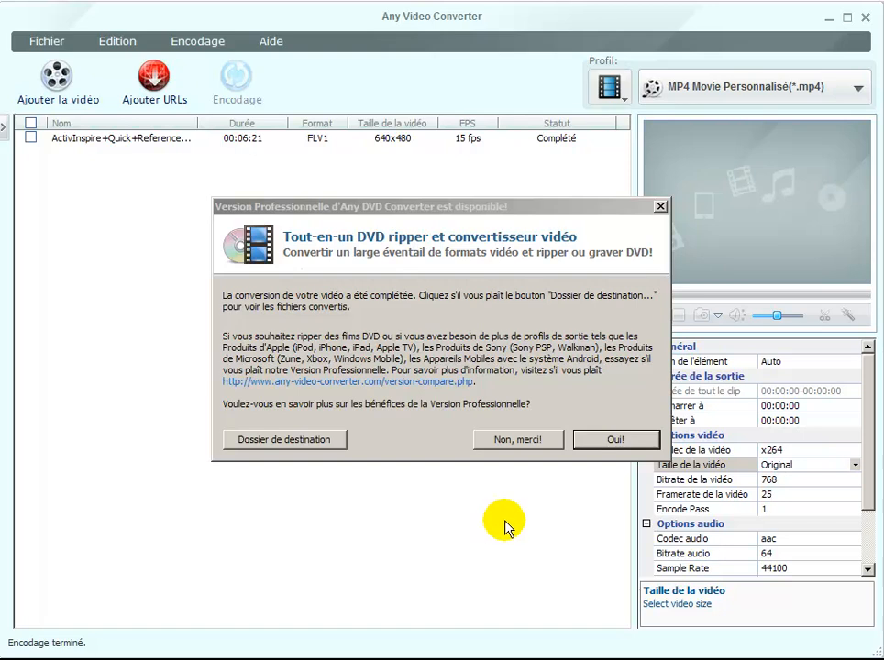
{"action": "left_click", "coordinate": [517, 443]}
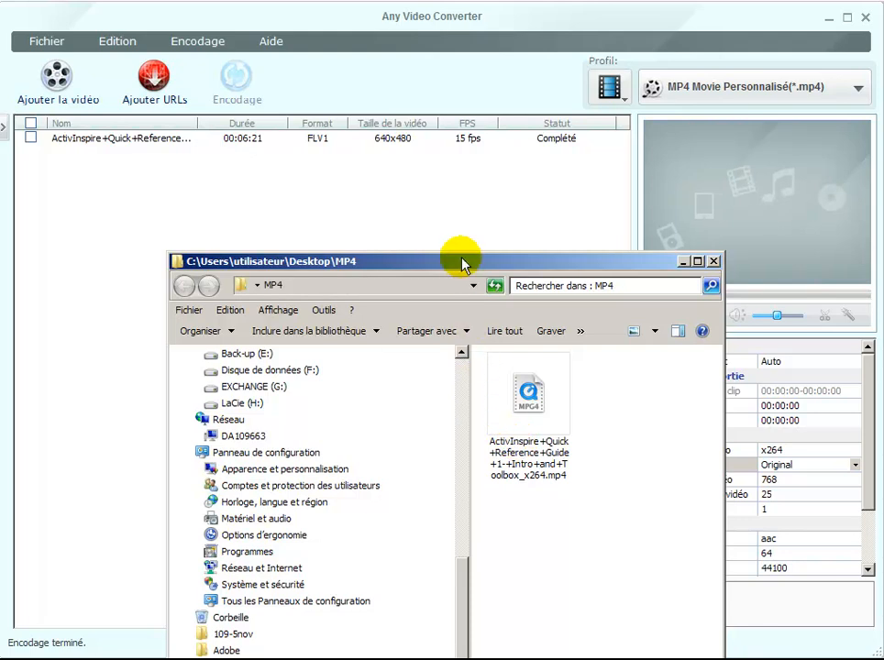
{"action": "left_click_drag", "start_coordinate": [460, 259], "coordinate": [370, 89]}
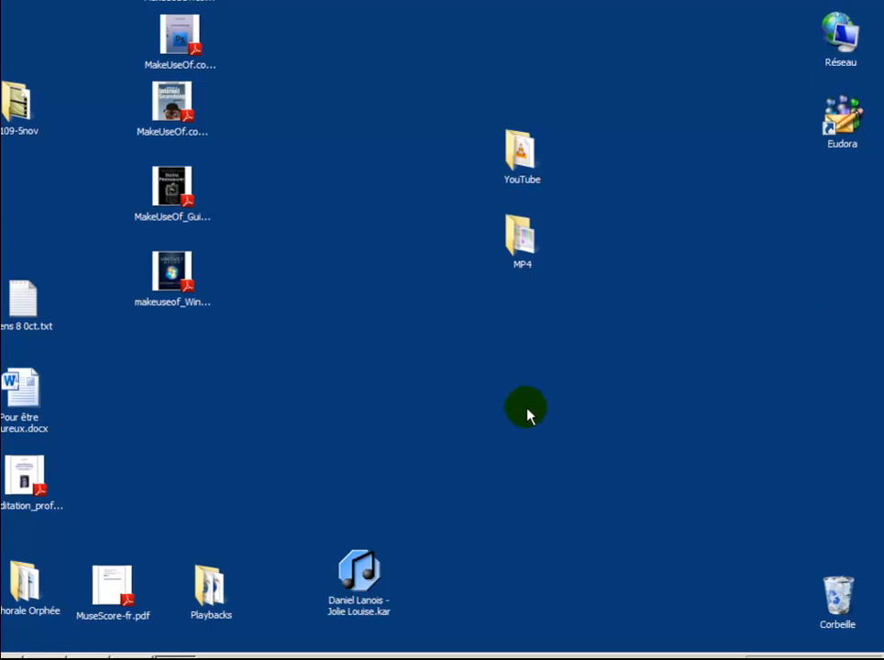
Examine the downloaded and converted files in the YouTube and MP4 folders on the desktop, closing each folder window.
{"action": "left_click", "coordinate": [409, 69]}
{"action": "left_click_drag", "start_coordinate": [409, 68], "coordinate": [676, 362]}
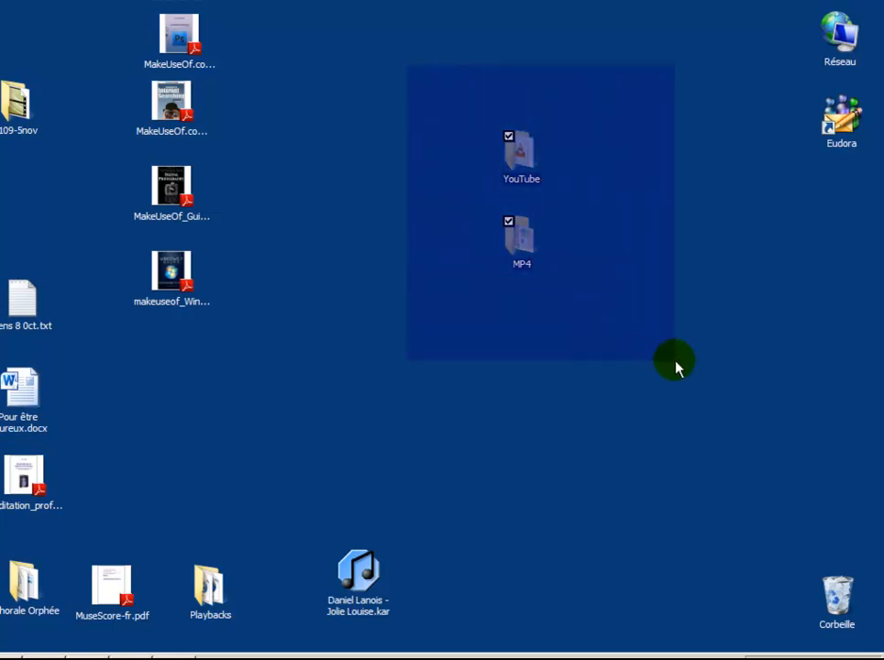
{"action": "left_click_drag", "start_coordinate": [675, 367], "coordinate": [675, 367]}
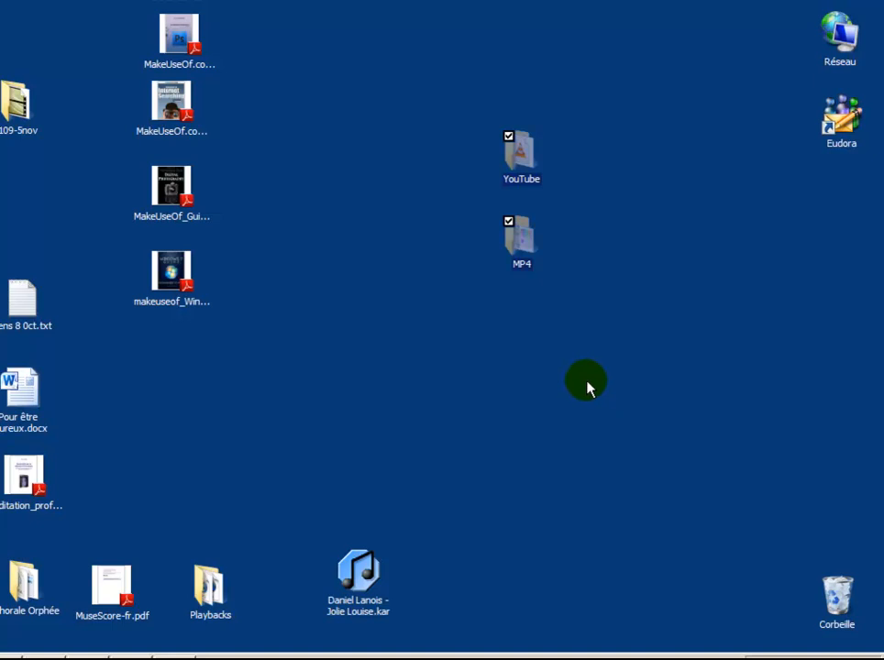
{"action": "left_click", "coordinate": [610, 372]}
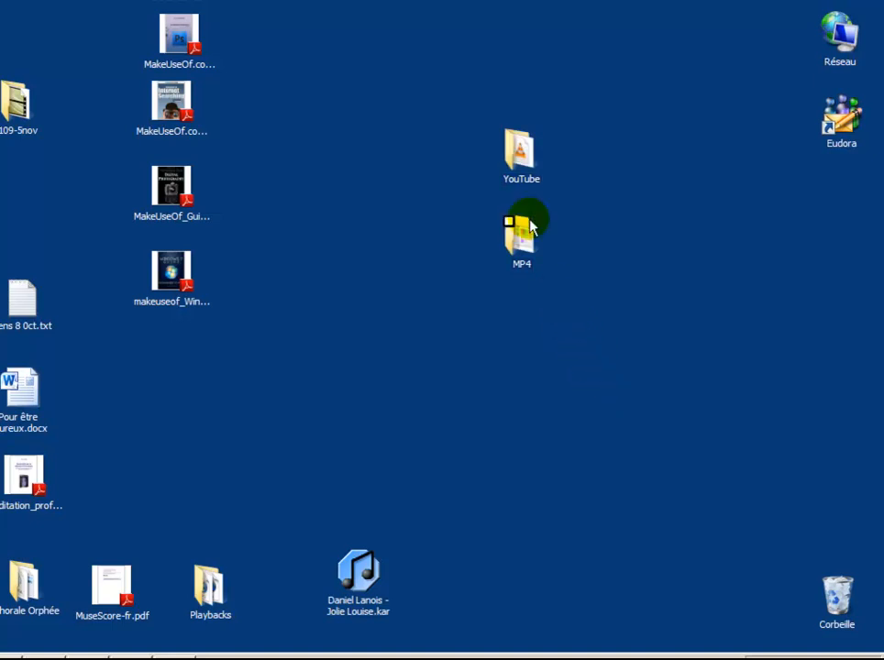
{"action": "double_click", "coordinate": [517, 154]}
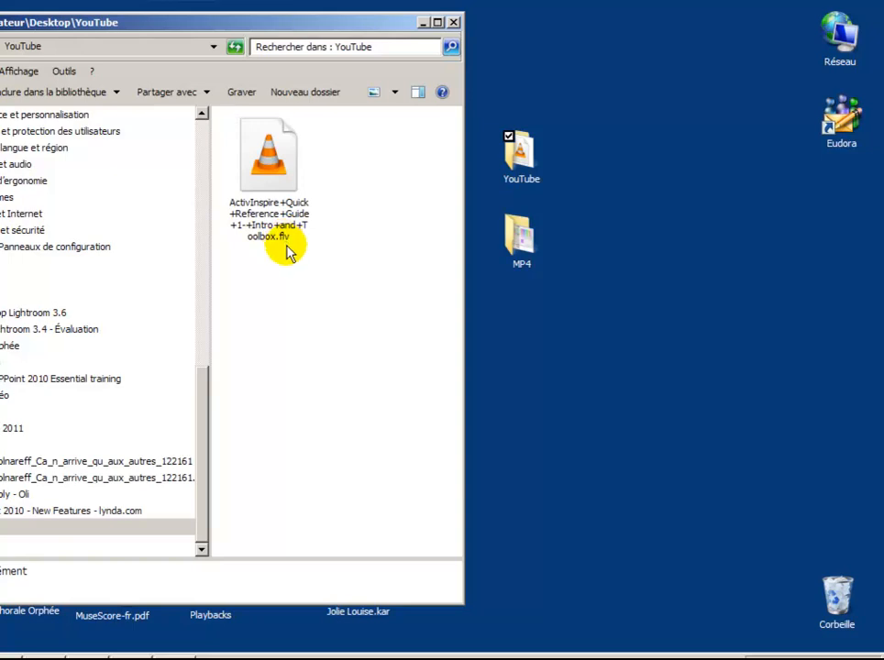
{"action": "left_click", "coordinate": [451, 22]}
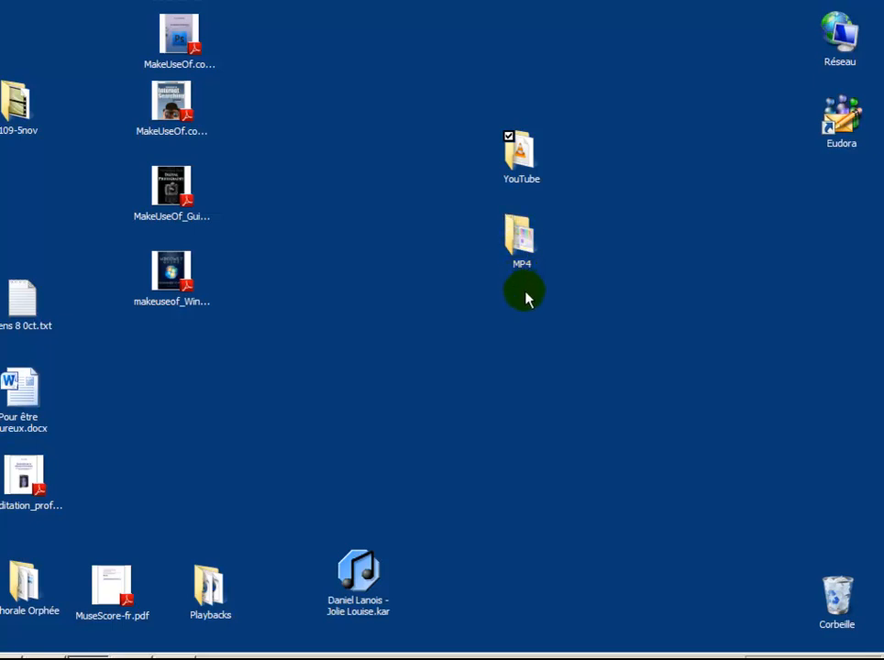
{"action": "left_click", "coordinate": [519, 241]}
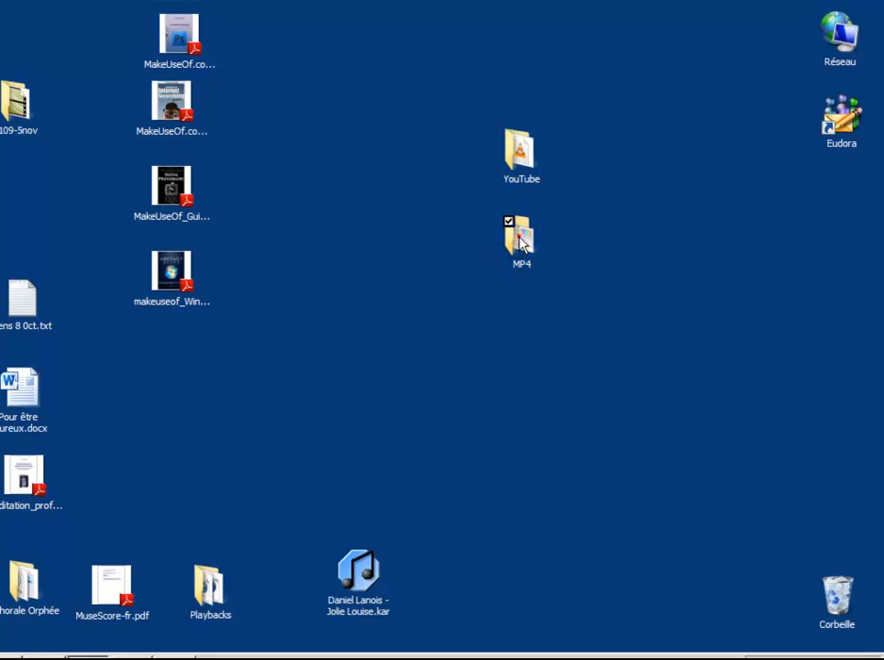
{"action": "double_click", "coordinate": [519, 240]}
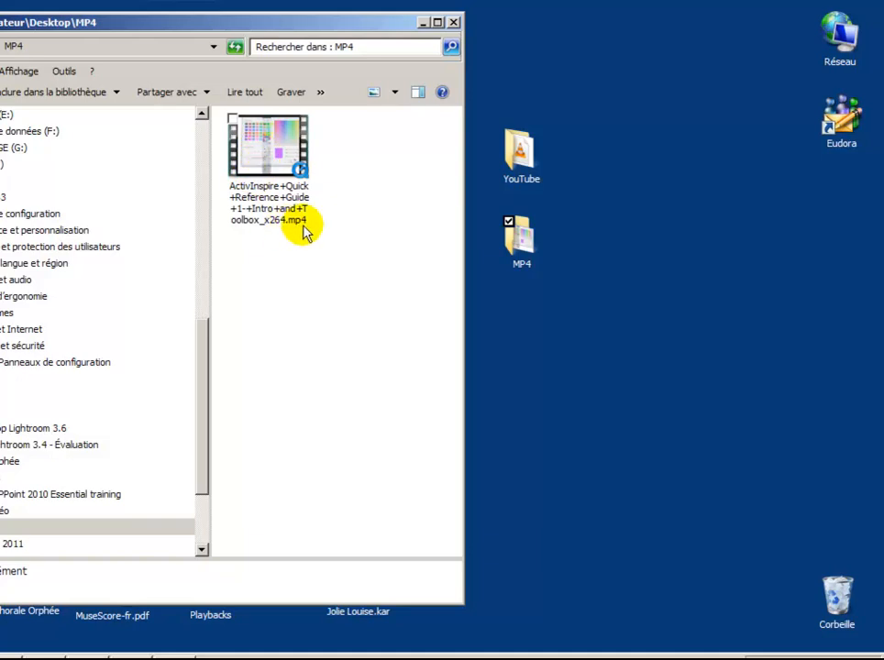
{"action": "left_click", "coordinate": [453, 23]}
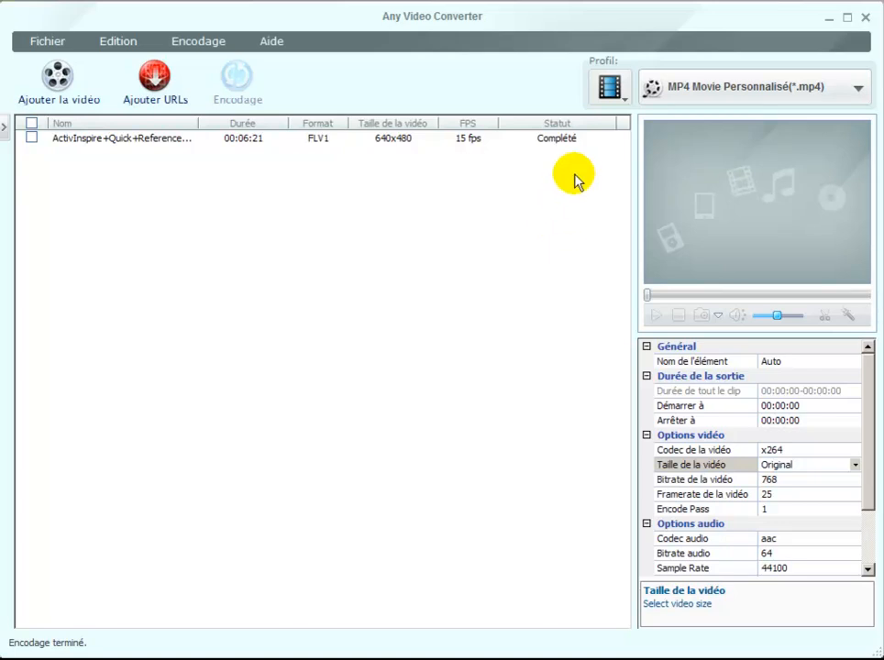
Check the completed ActivInspire video for encoding and set its output profile to MP3 Audio (*.mp3).
{"action": "left_click", "coordinate": [623, 98]}
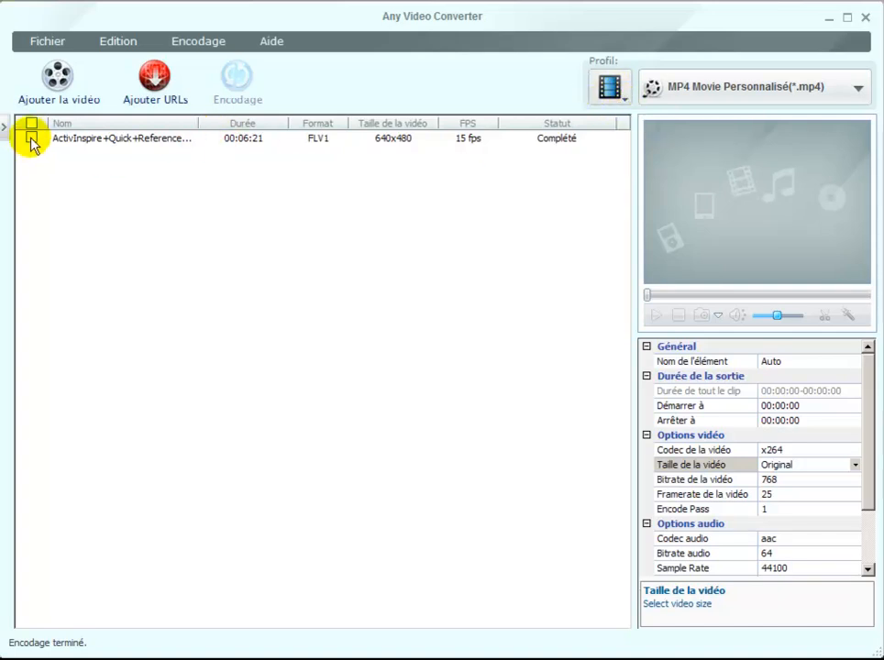
{"action": "left_click", "coordinate": [31, 138]}
{"action": "left_click", "coordinate": [626, 97]}
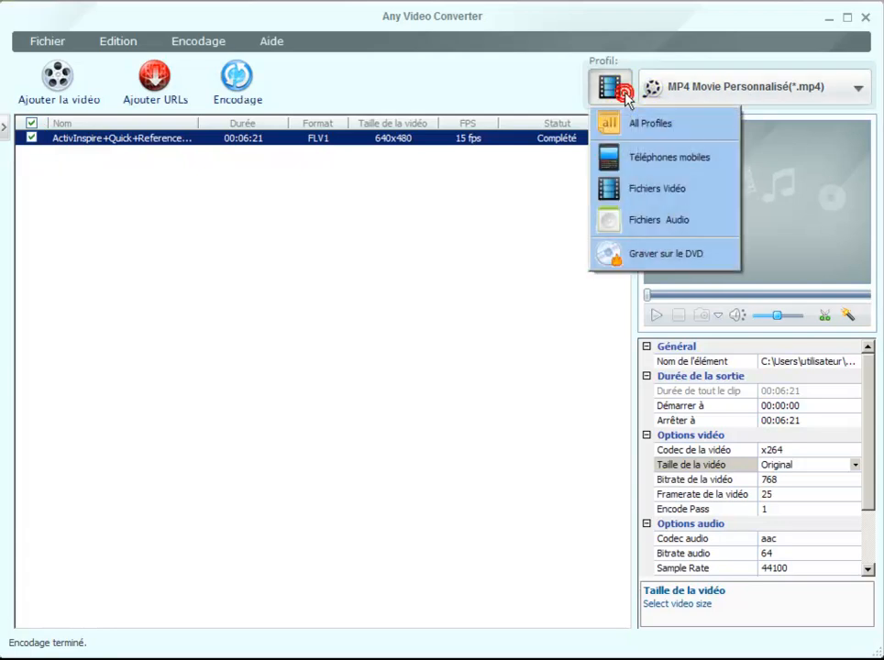
{"action": "left_click", "coordinate": [660, 222]}
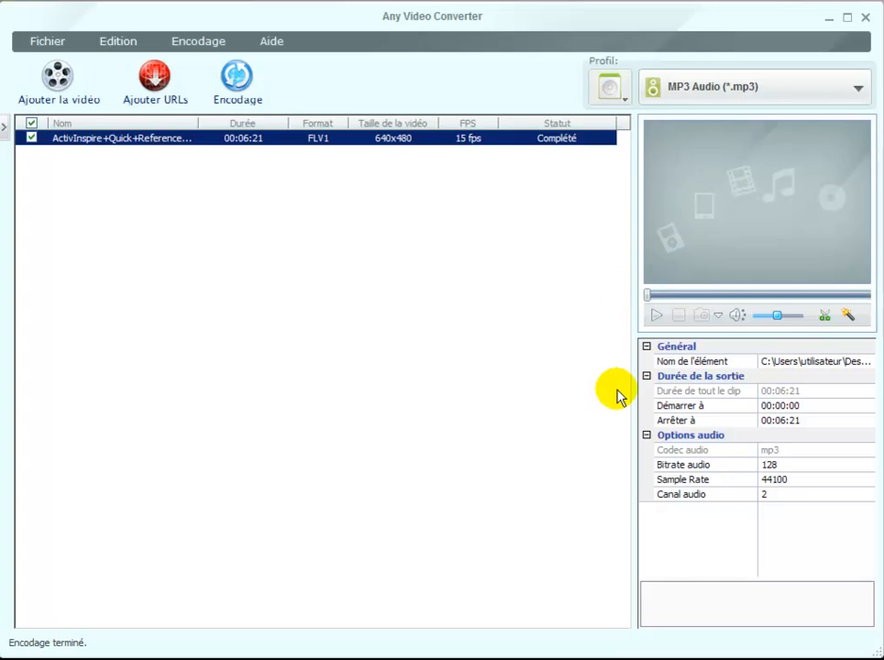
{"action": "left_click", "coordinate": [857, 88]}
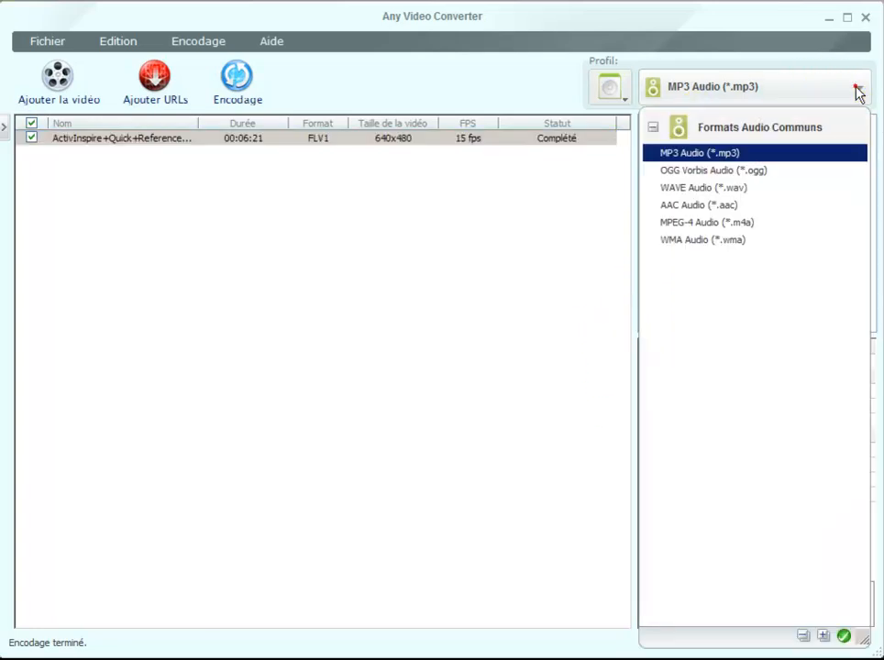
{"action": "left_click", "coordinate": [807, 154]}
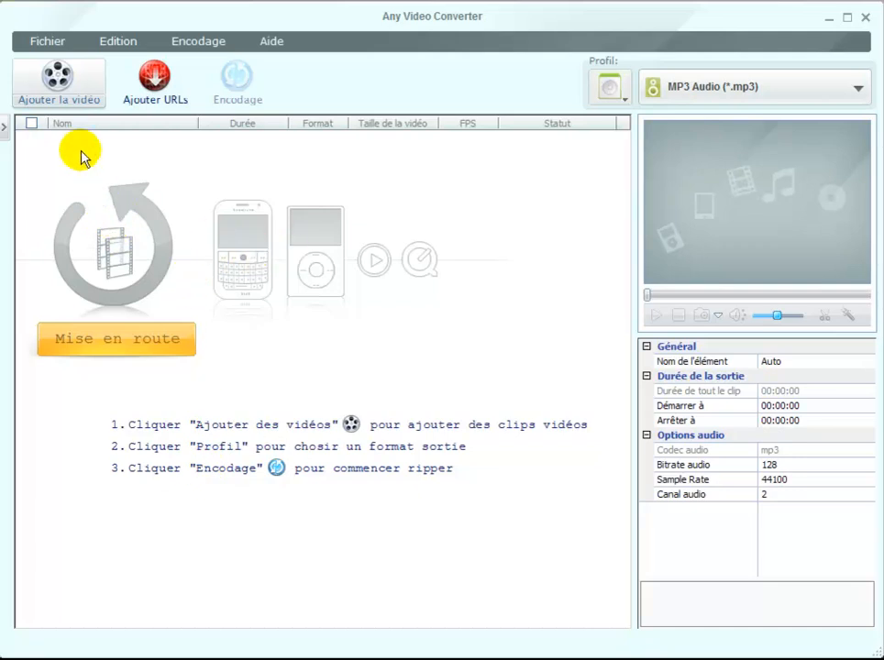
Add the ActivInspire FLV video from the YouTube folder to the conversion list.
{"action": "left_click", "coordinate": [58, 87]}
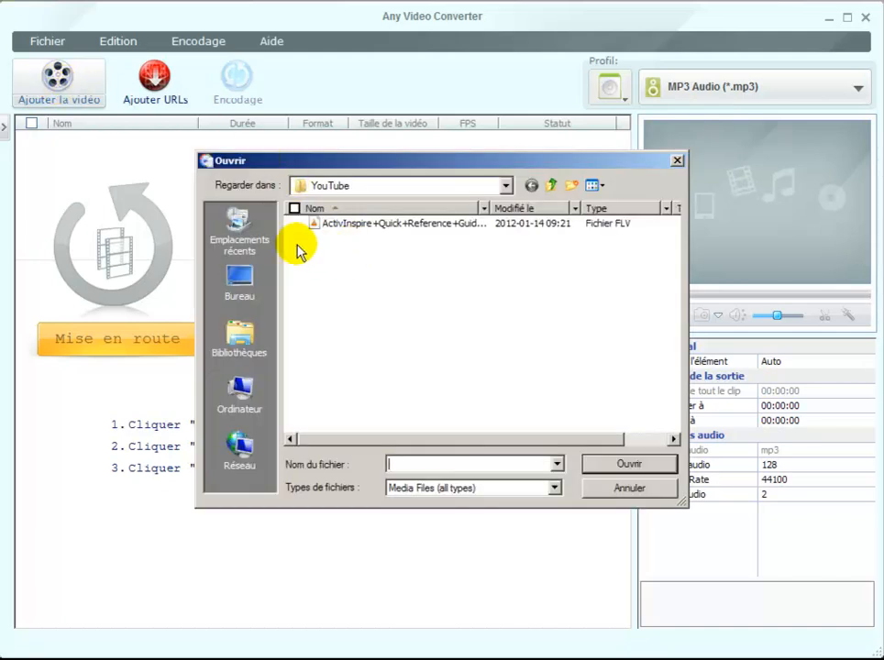
{"action": "double_click", "coordinate": [376, 223]}
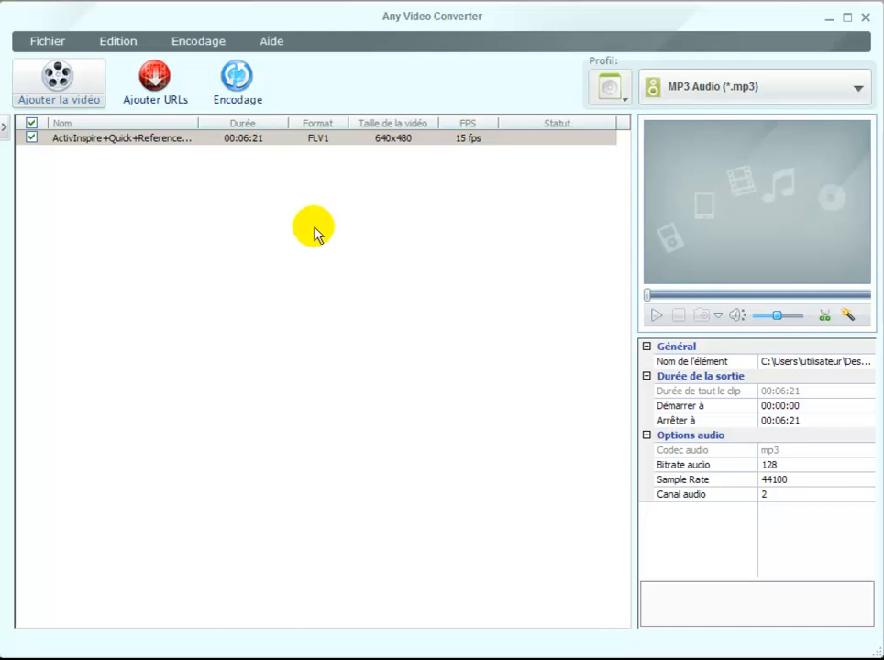
Set the output destination folder to the desktop (Bureau).
{"action": "left_click", "coordinate": [44, 44]}
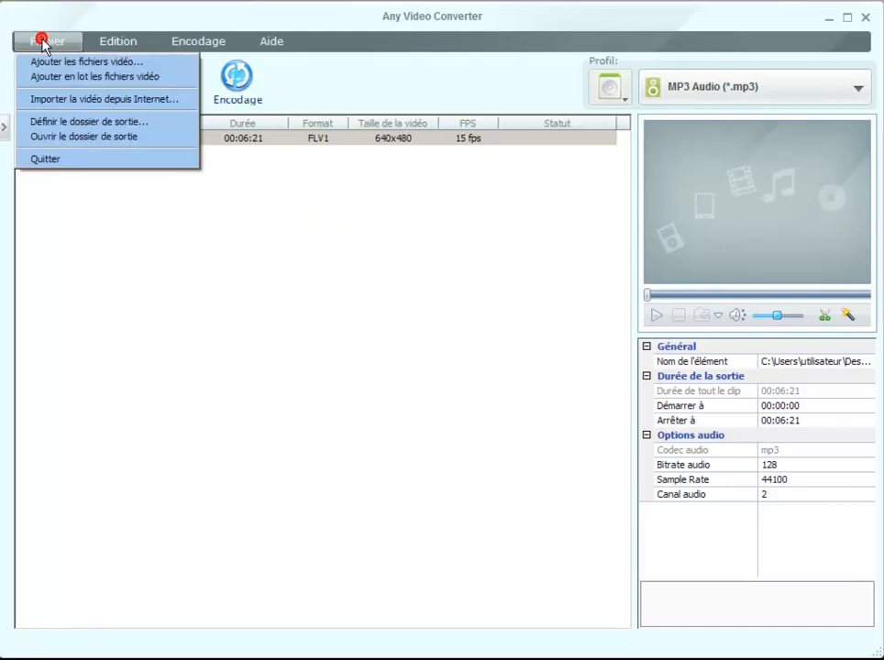
{"action": "left_click", "coordinate": [66, 123]}
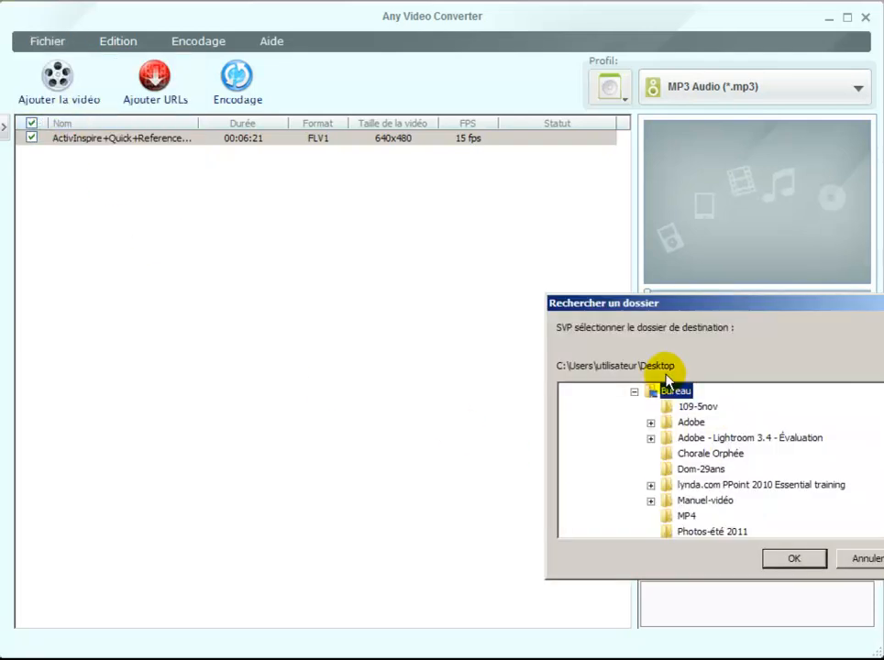
{"action": "left_click", "coordinate": [792, 559]}
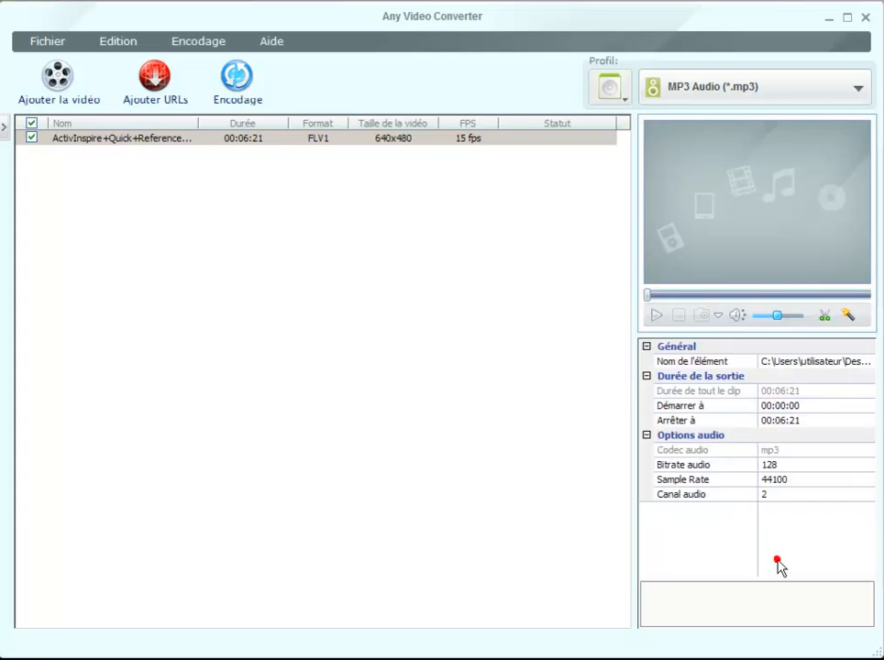
Set the output profile to MP4 Movie Personnalisé (*.mp4) from the video file formats and check the video size option.
{"action": "left_click", "coordinate": [622, 93]}
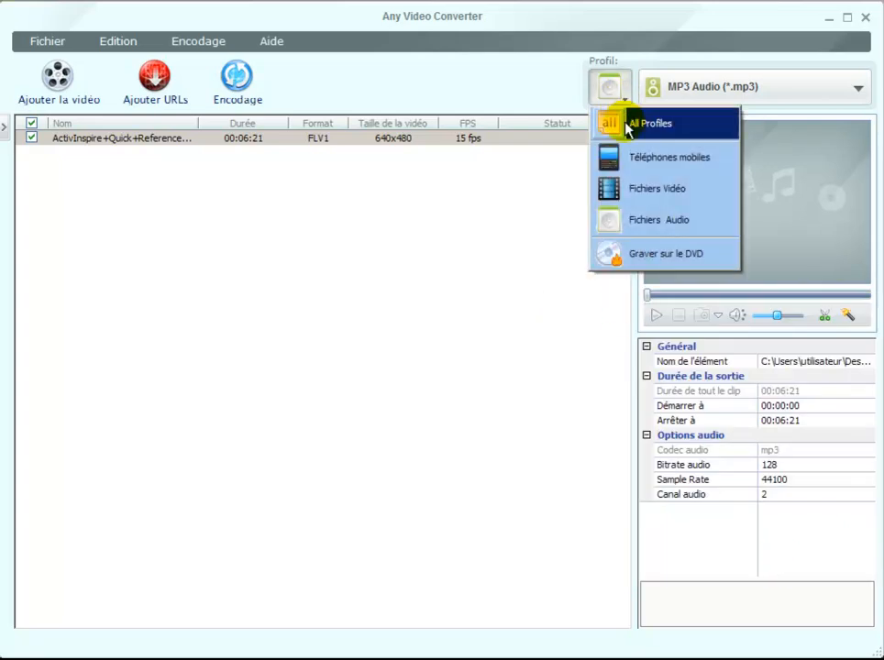
{"action": "left_click", "coordinate": [648, 190]}
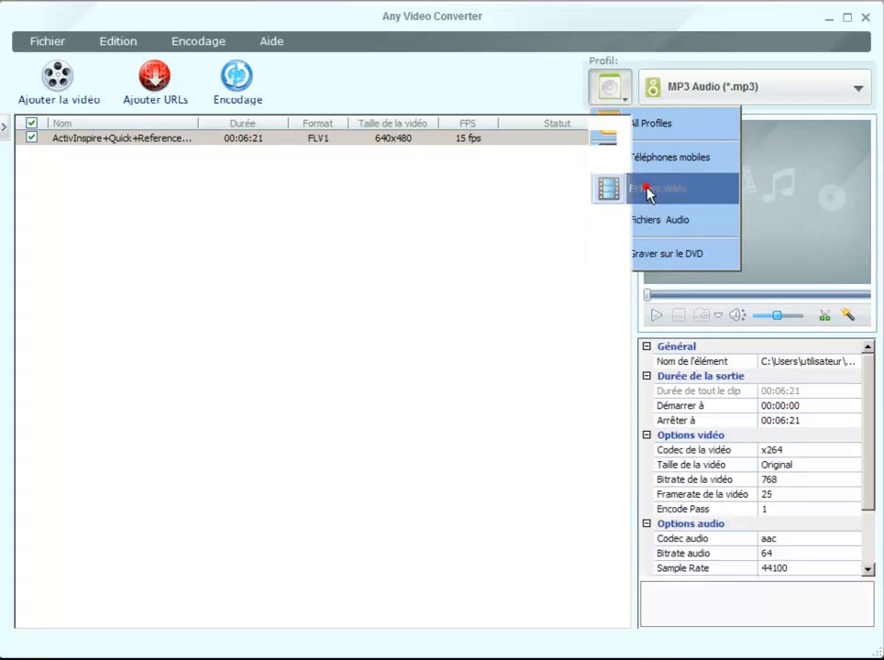
{"action": "left_click", "coordinate": [858, 88]}
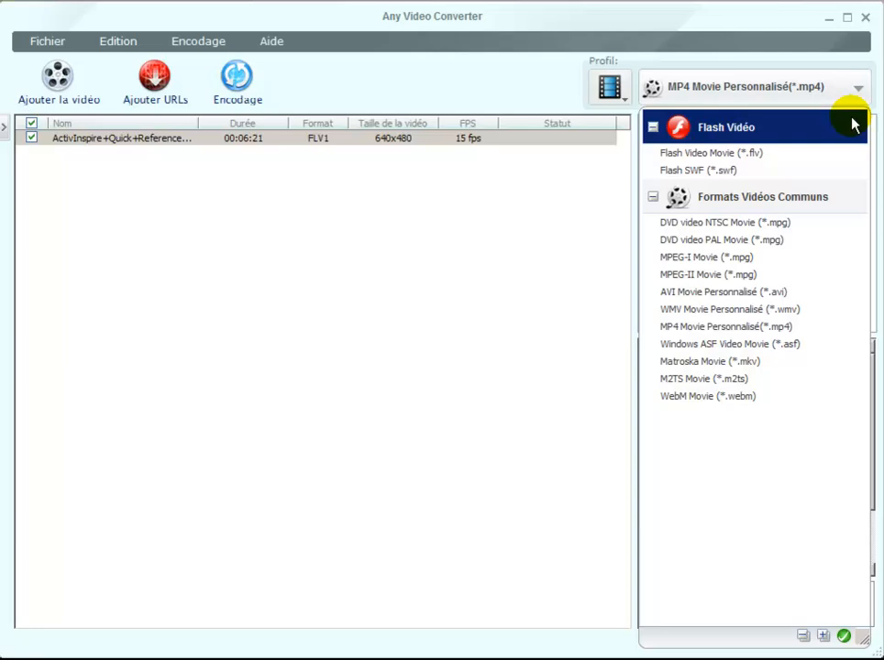
{"action": "left_click", "coordinate": [808, 326]}
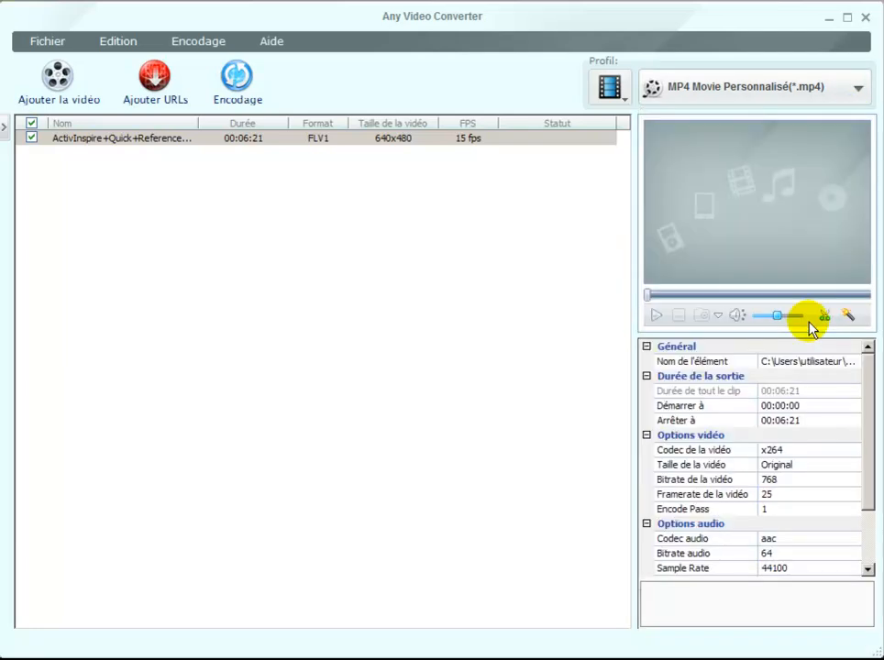
{"action": "left_click", "coordinate": [724, 467]}
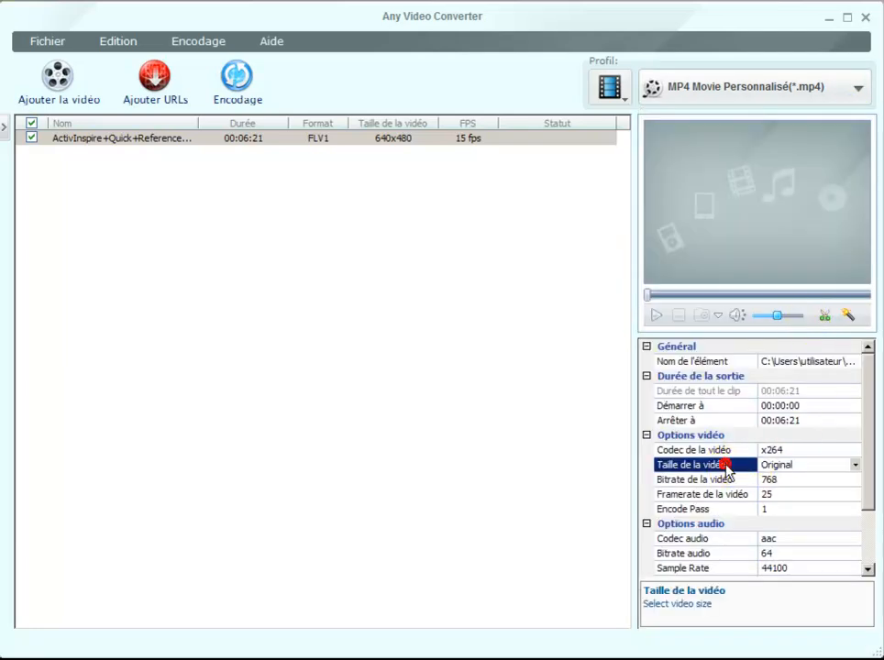
{"action": "left_click", "coordinate": [493, 445]}
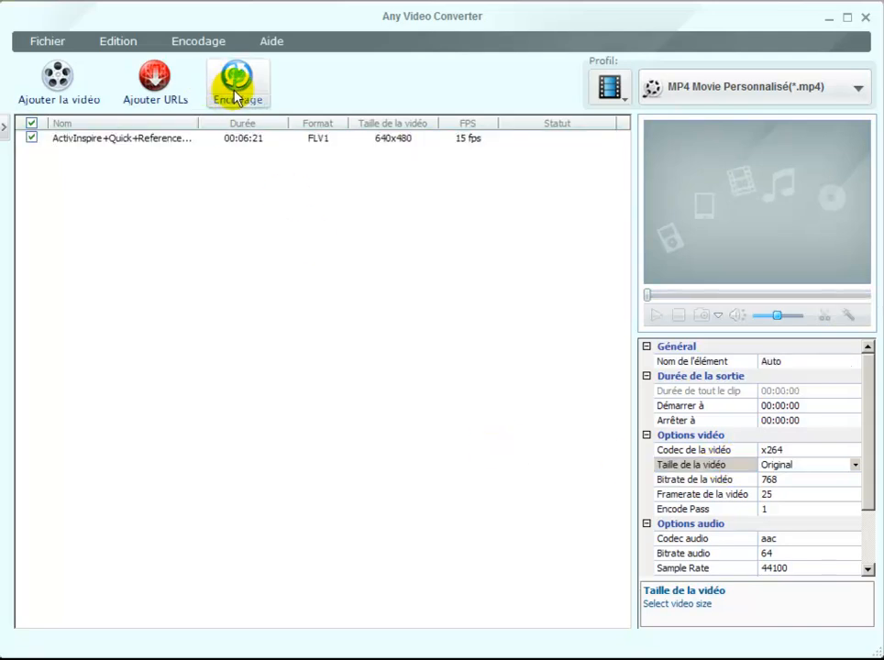